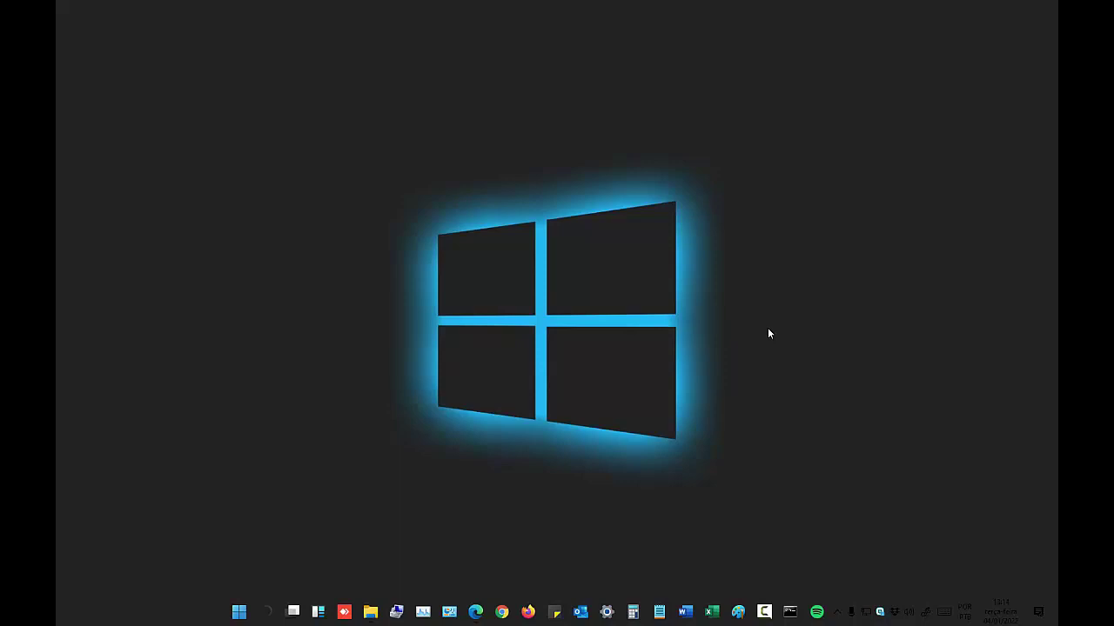
Exit the background app with the round blue icon among the hidden notification icons, and dismiss the hidden icons.
{"action": "left_click", "coordinate": [837, 612]}
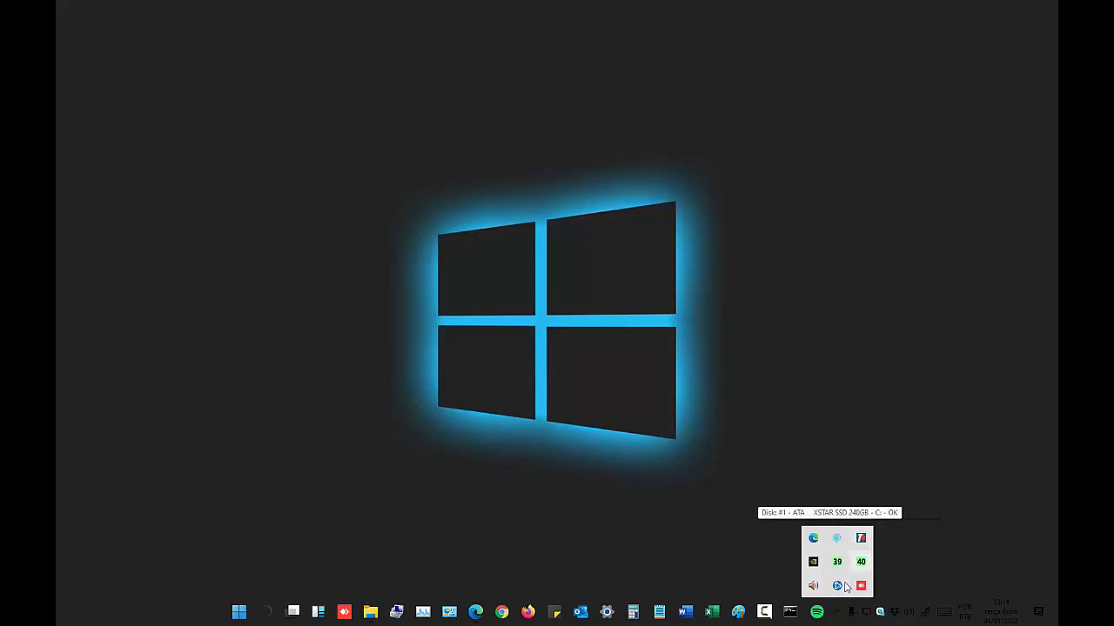
{"action": "right_click", "coordinate": [837, 587]}
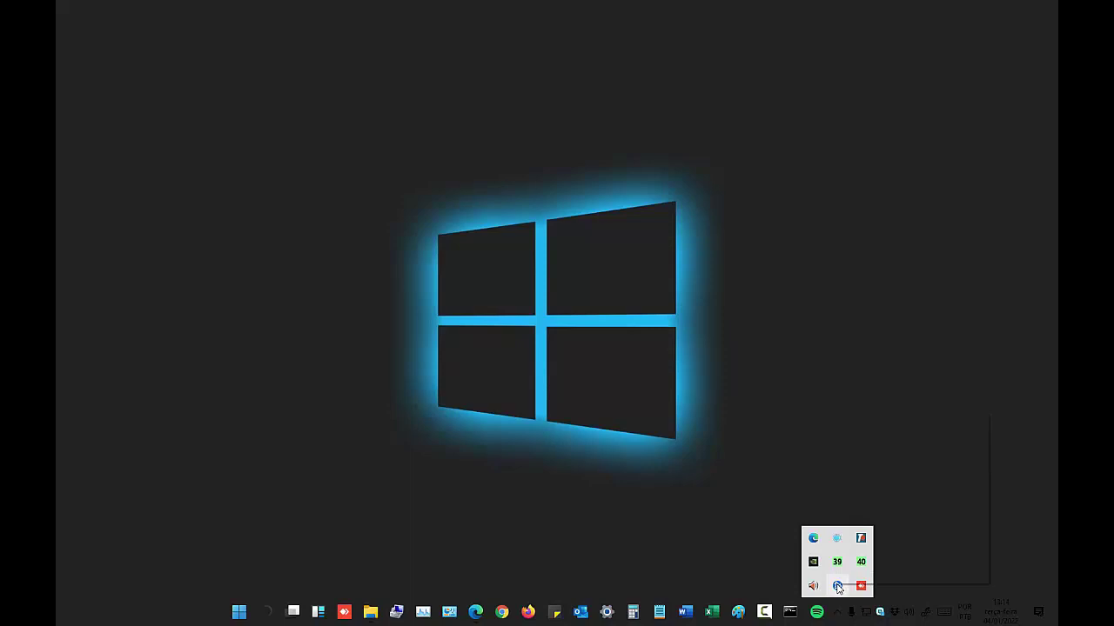
{"action": "left_click", "coordinate": [866, 572]}
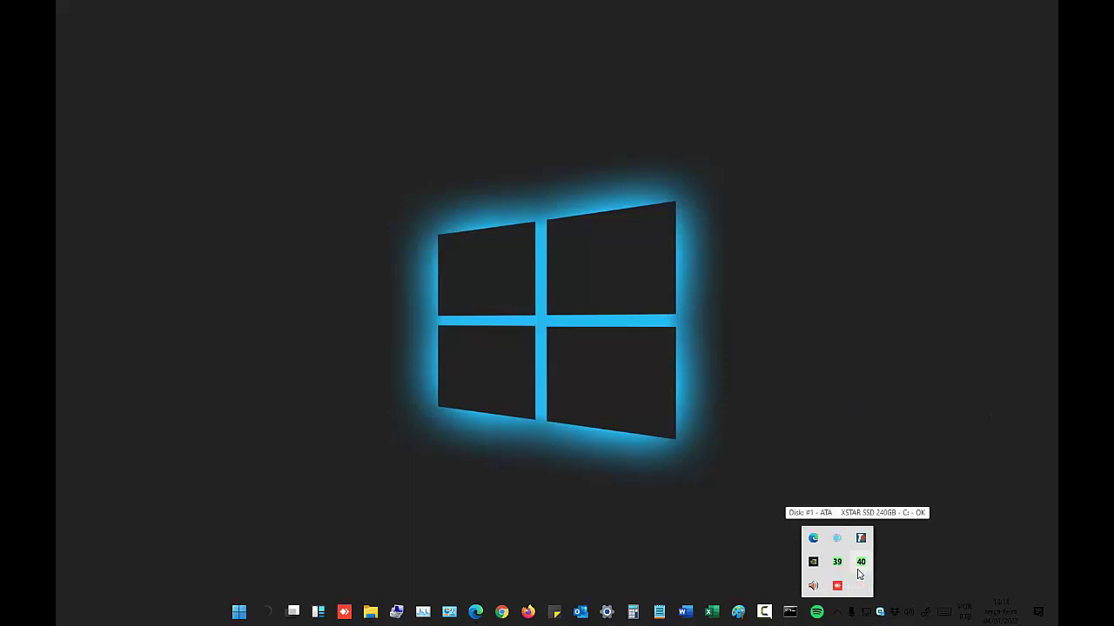
{"action": "left_click", "coordinate": [862, 467]}
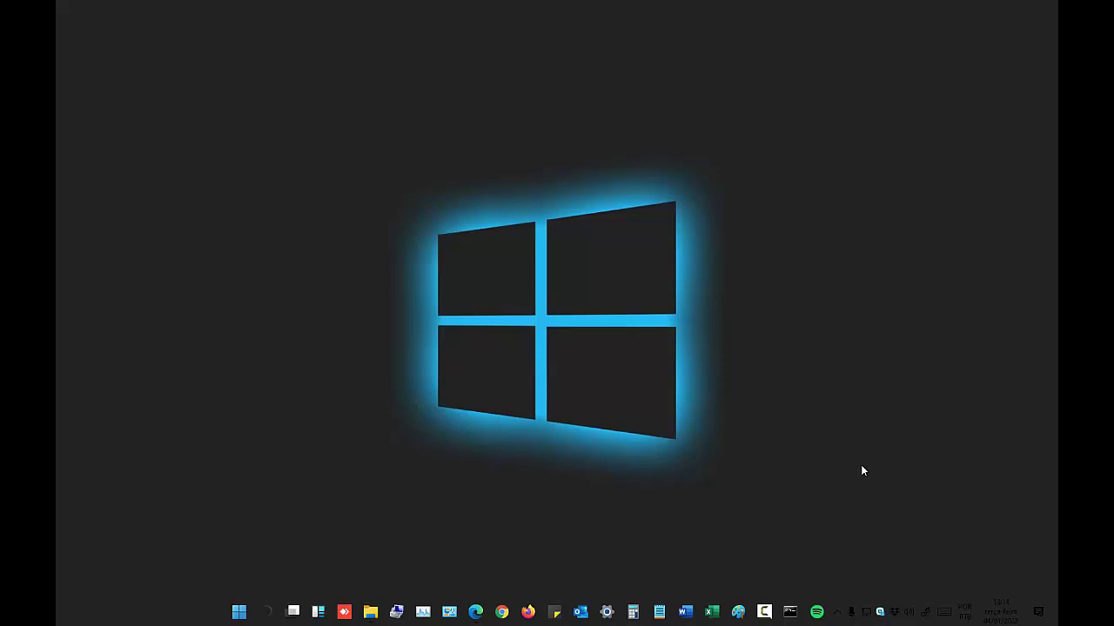
Search Google in Microsoft Edge for "directx end-user runtime".
{"action": "left_click", "coordinate": [477, 612]}
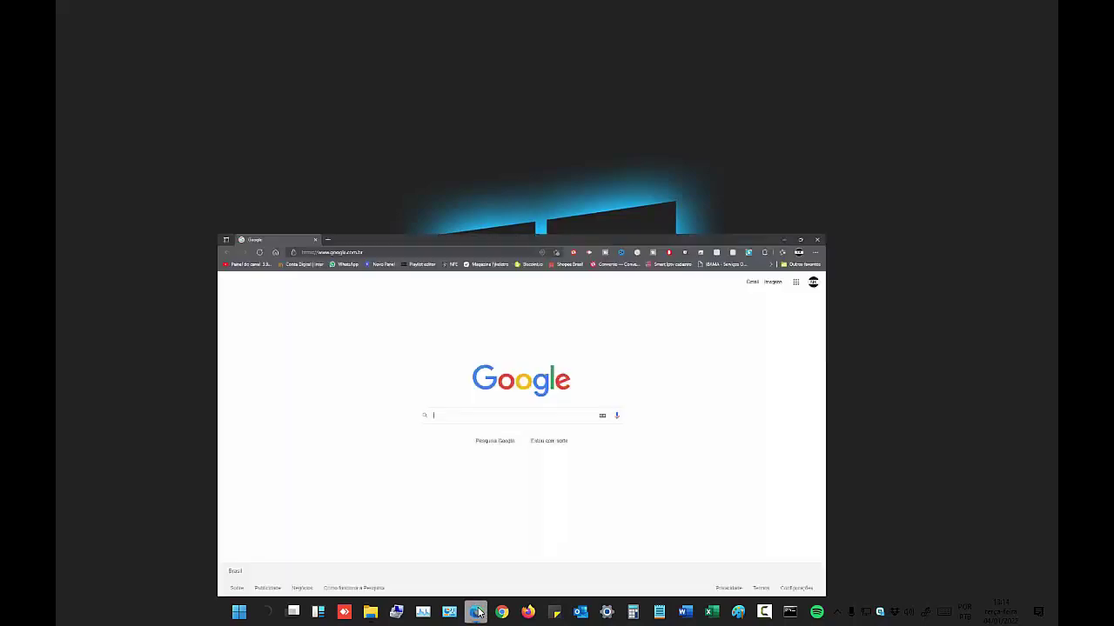
{"action": "left_click", "coordinate": [483, 298]}
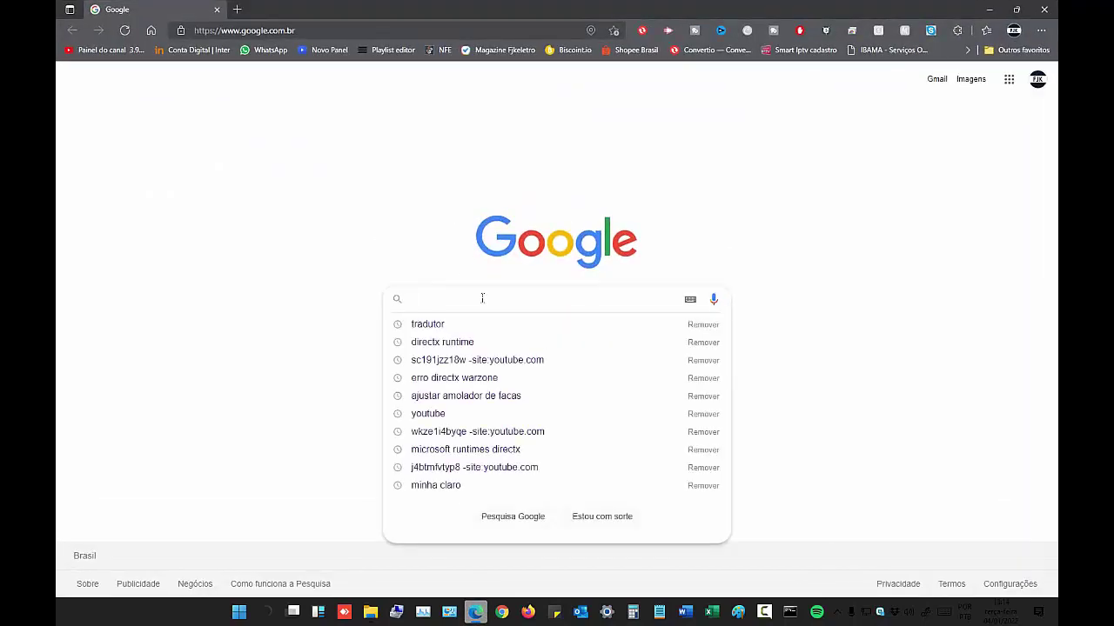
{"action": "type", "text": "dire"}
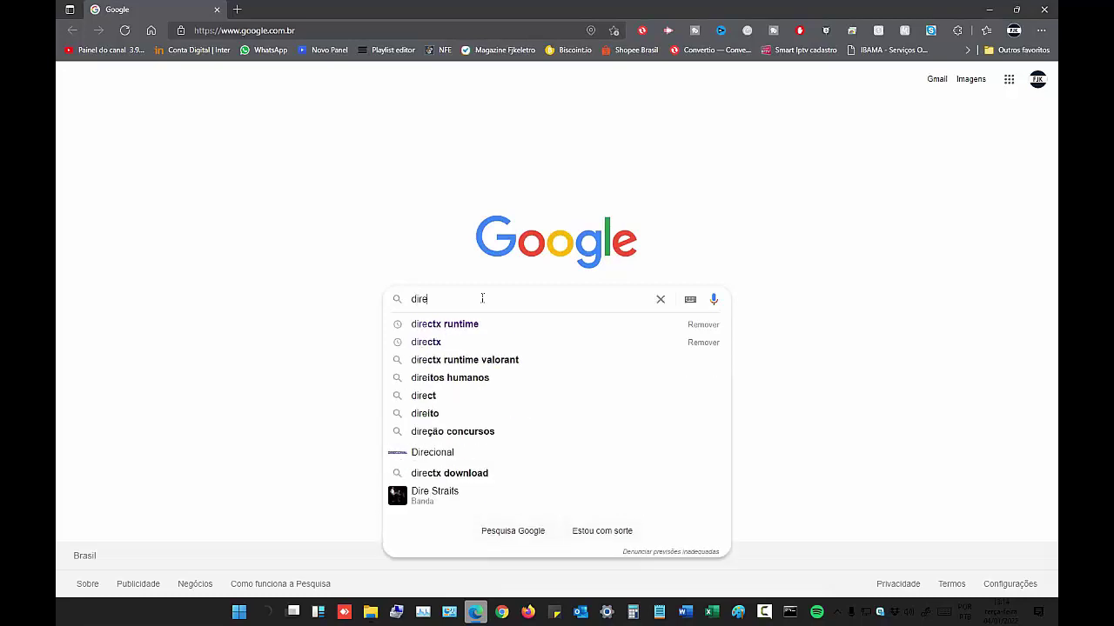
{"action": "type", "text": "ctx"}
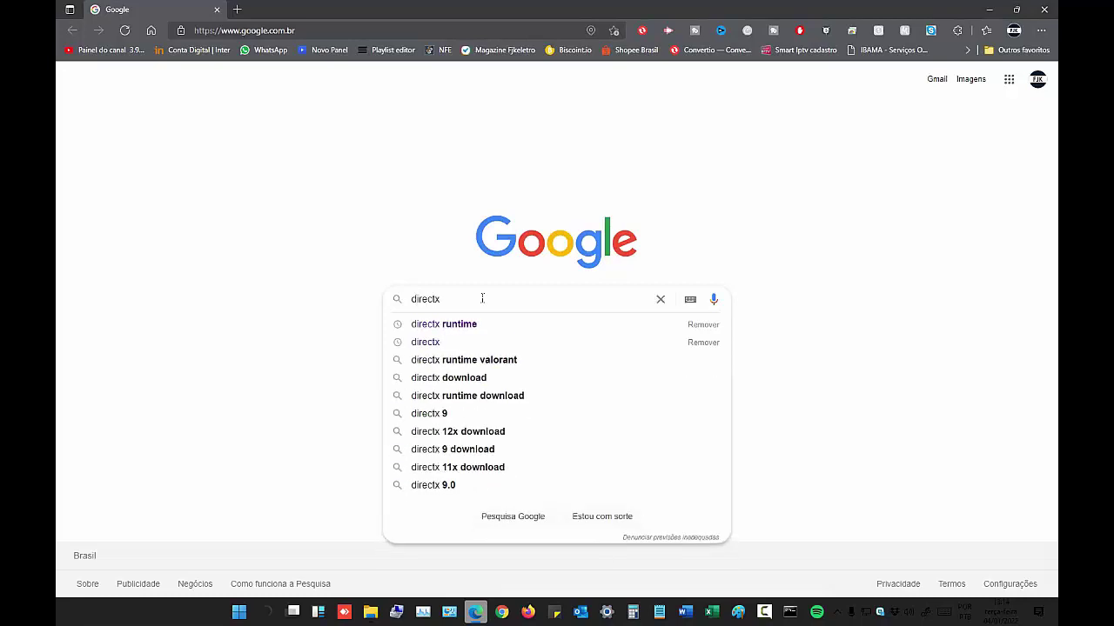
{"action": "type", "text": " en"}
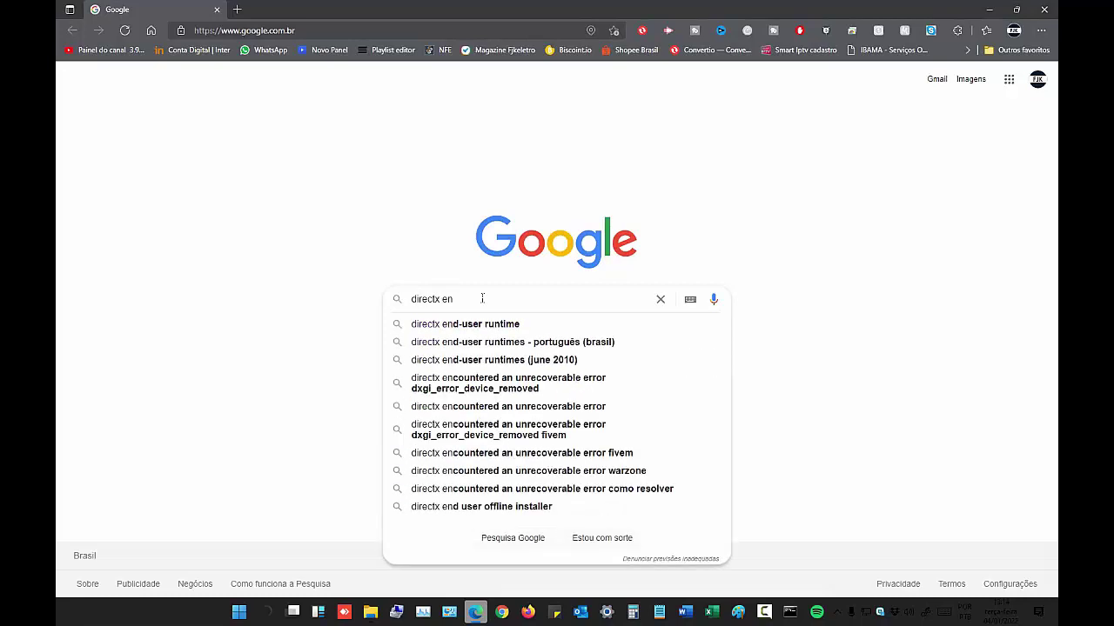
{"action": "type", "text": "d"}
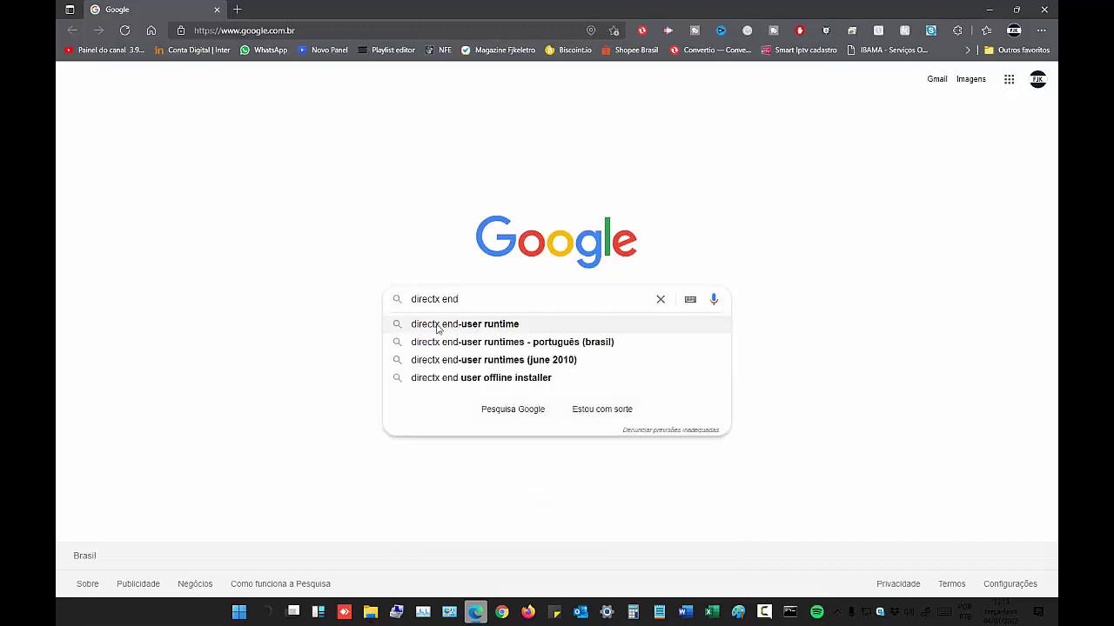
{"action": "left_click", "coordinate": [491, 325]}
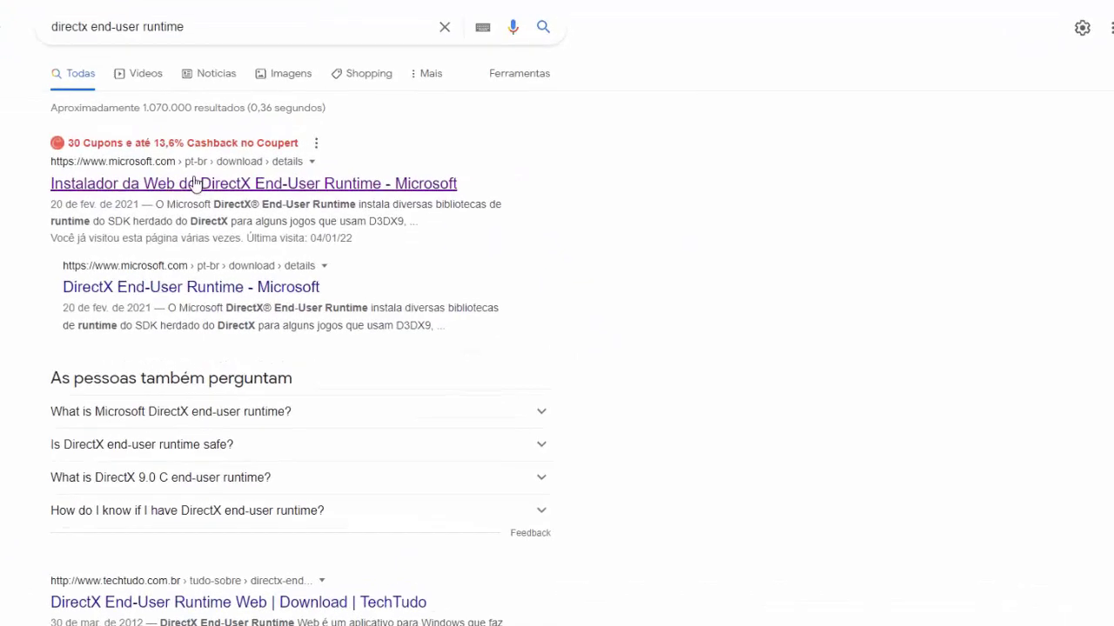
Open Microsoft's DirectX End-User Runtime web installer page from the results and download the Portuguese (Brazil) installer.
{"action": "left_click", "coordinate": [179, 188]}
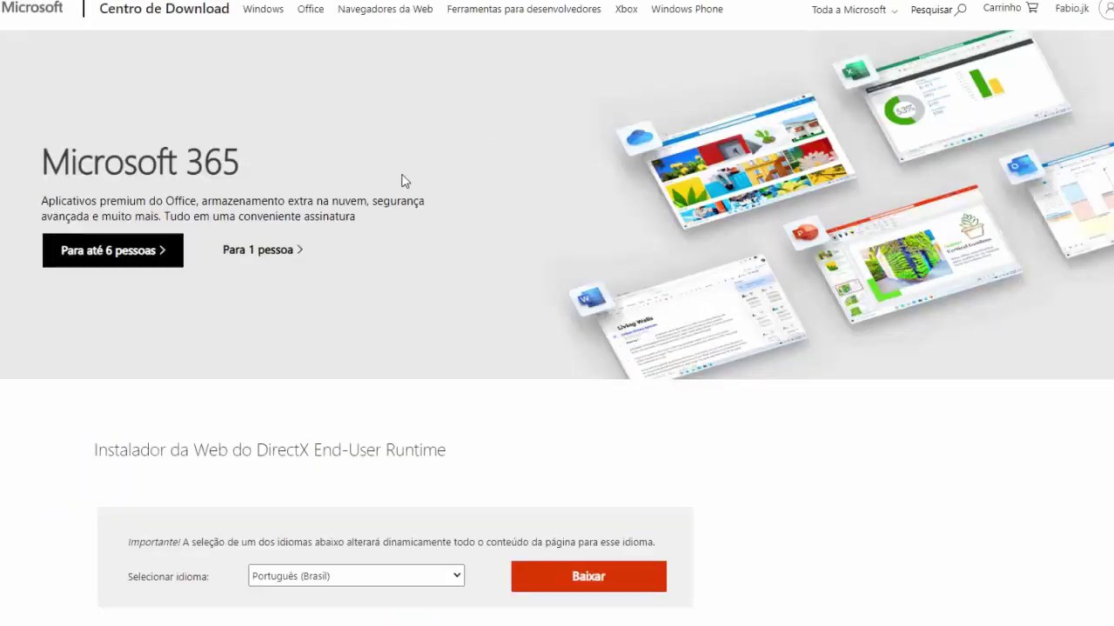
{"action": "scroll", "coordinate": [382, 522], "scroll_direction": "down", "scroll_amount": 2}
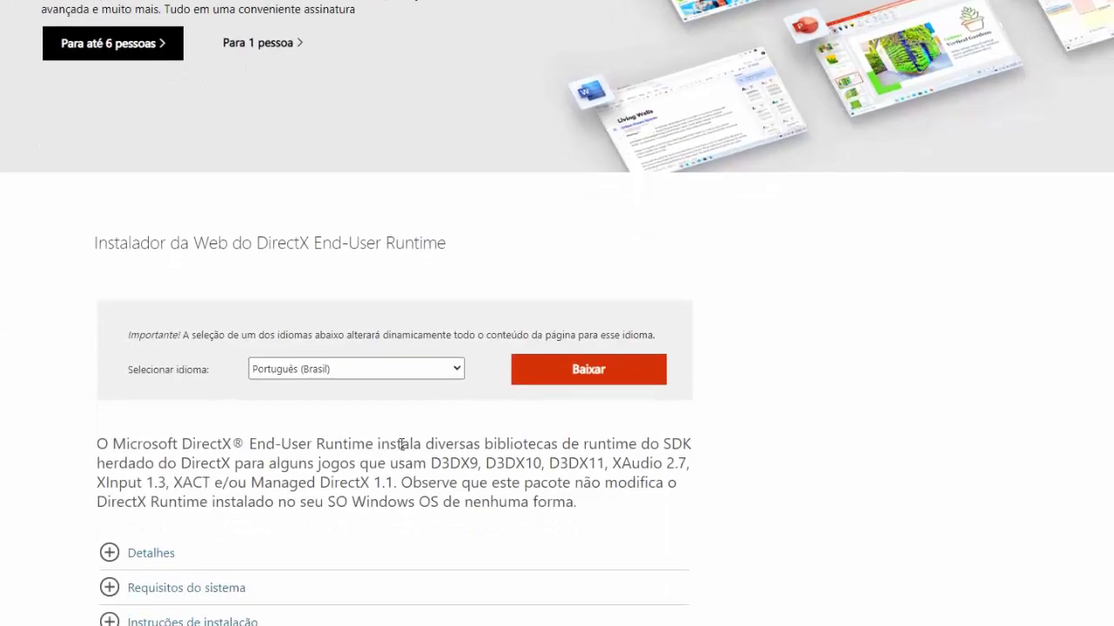
{"action": "left_click", "coordinate": [624, 380]}
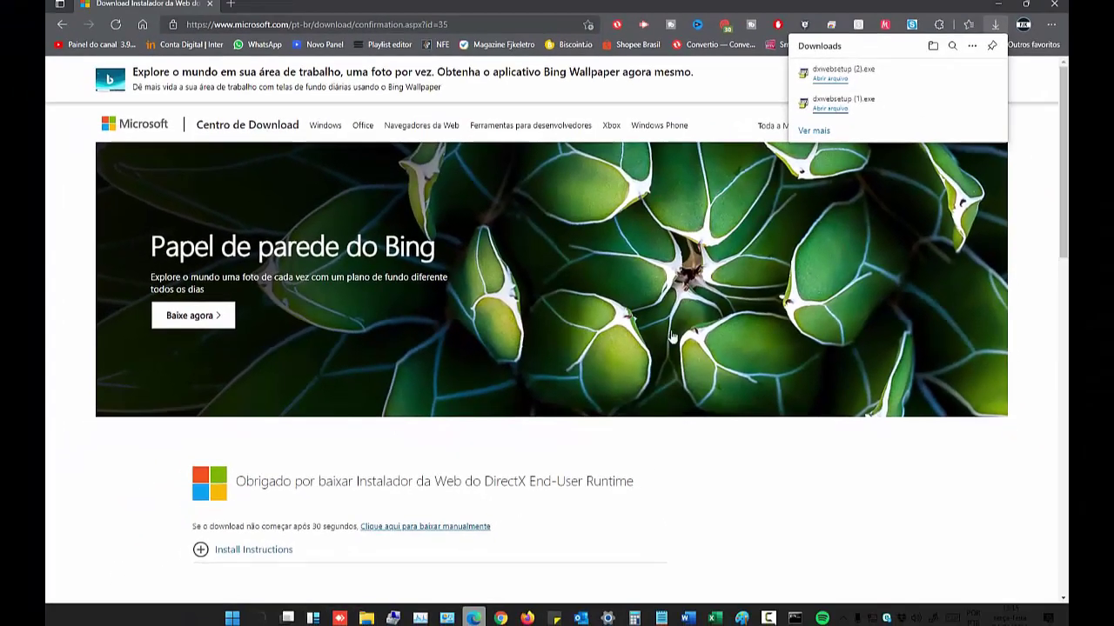
Launch the downloaded dxwebsetup (2).exe and accept the DirectX licence agreement.
{"action": "left_click", "coordinate": [825, 79]}
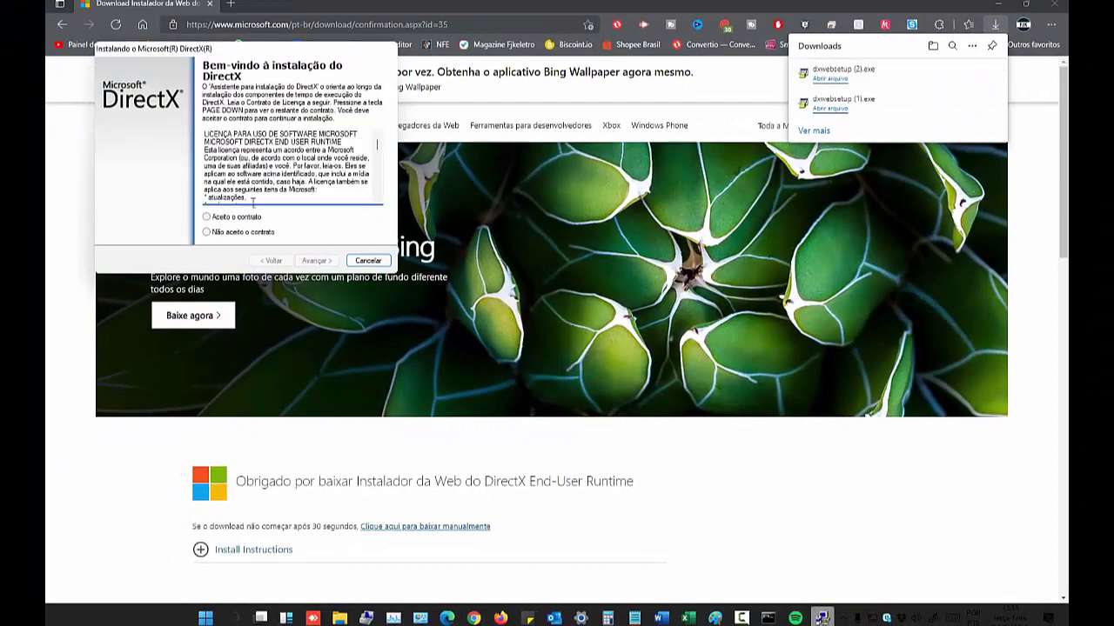
{"action": "left_click", "coordinate": [207, 217]}
{"action": "left_click", "coordinate": [315, 261]}
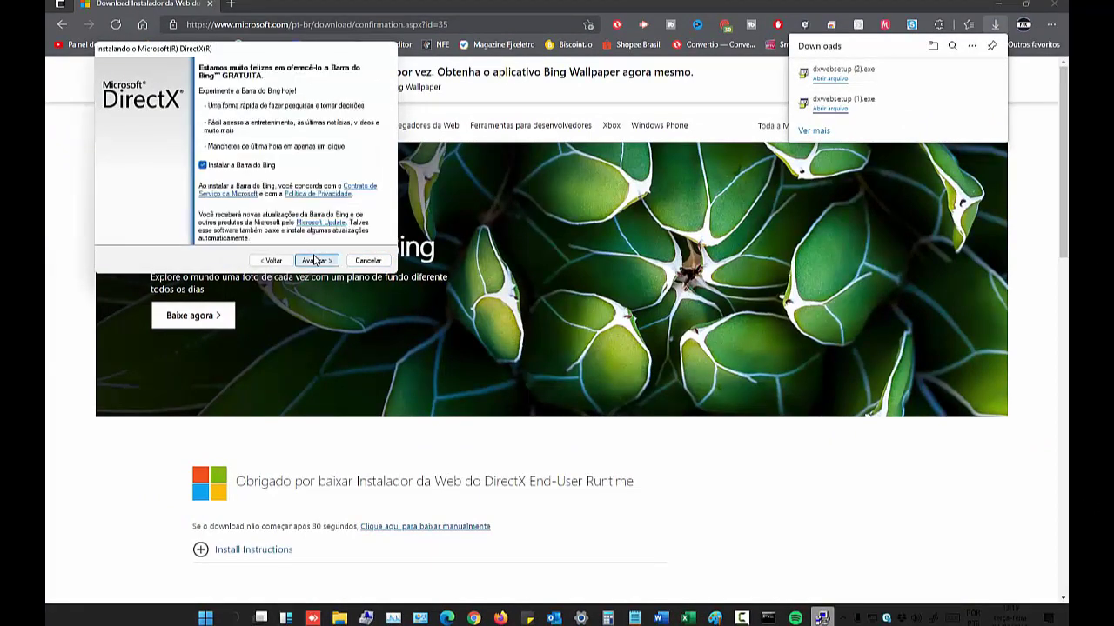
Complete the DirectX setup without installing the Bing Bar, and close the browser.
{"action": "left_click", "coordinate": [201, 165]}
{"action": "left_click", "coordinate": [317, 261]}
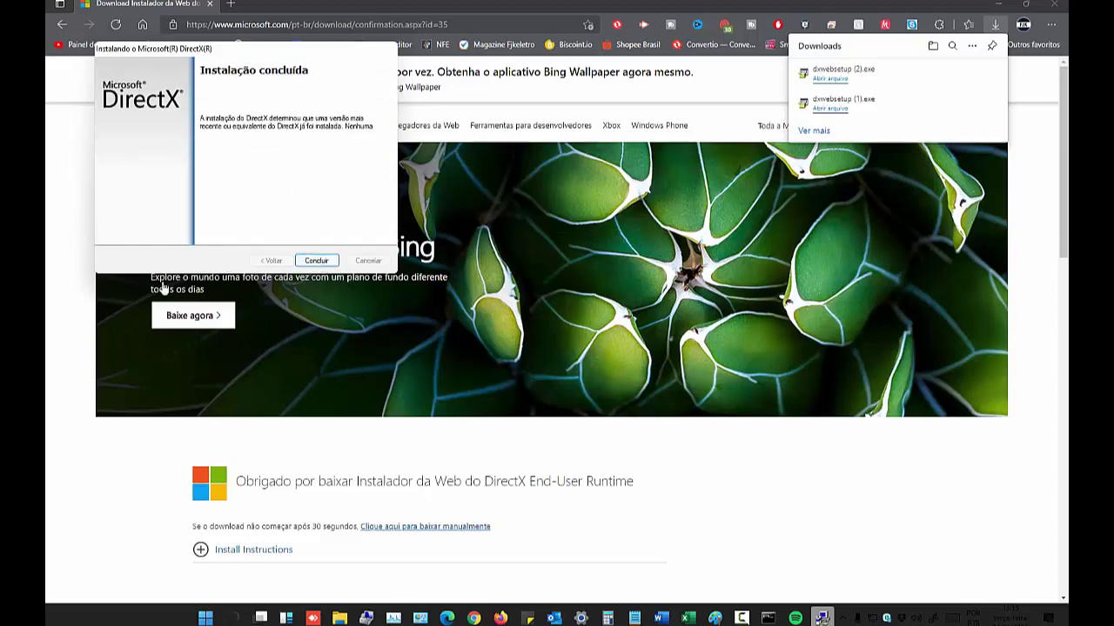
{"action": "left_click", "coordinate": [317, 260]}
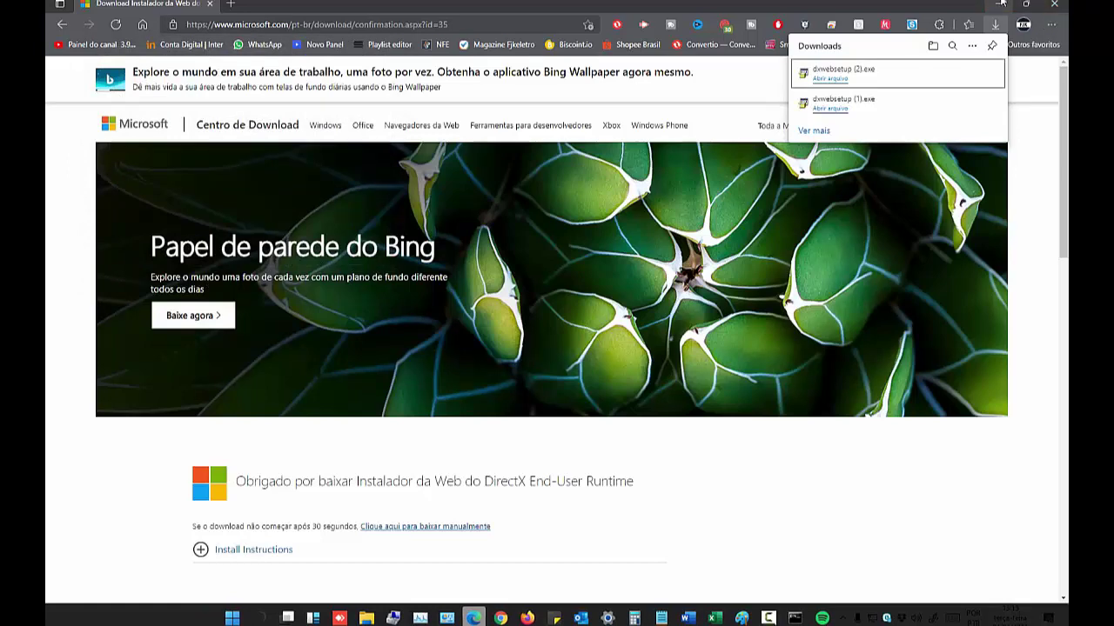
{"action": "left_click", "coordinate": [1057, 7]}
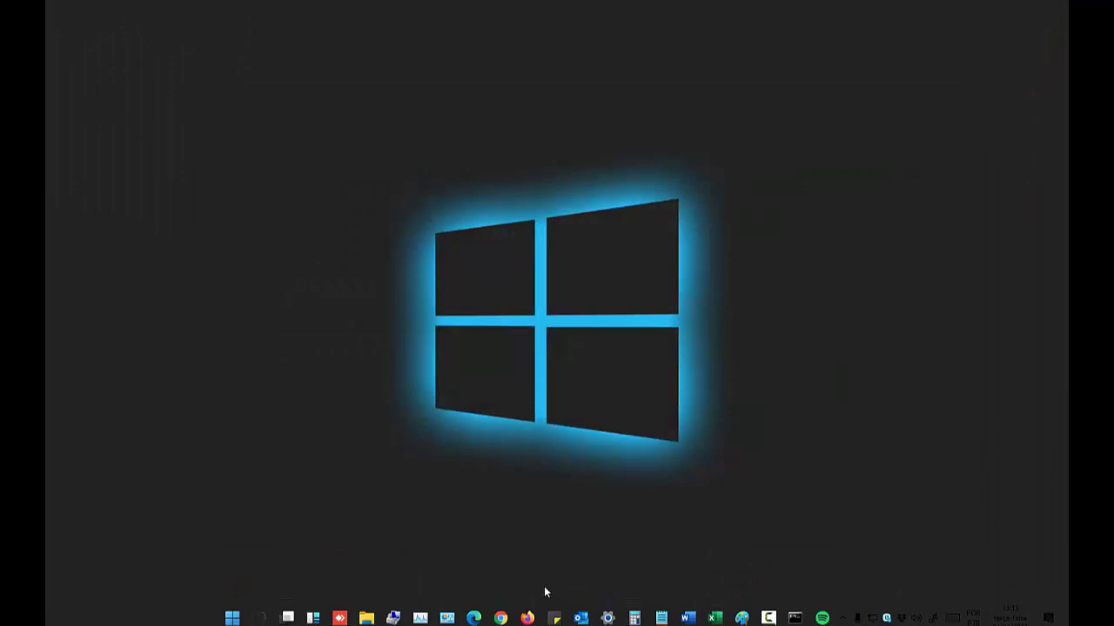
Run dxdiag, check the system and display details in the DirectX Diagnostic Tool, and close it.
{"action": "left_click", "coordinate": [261, 618]}
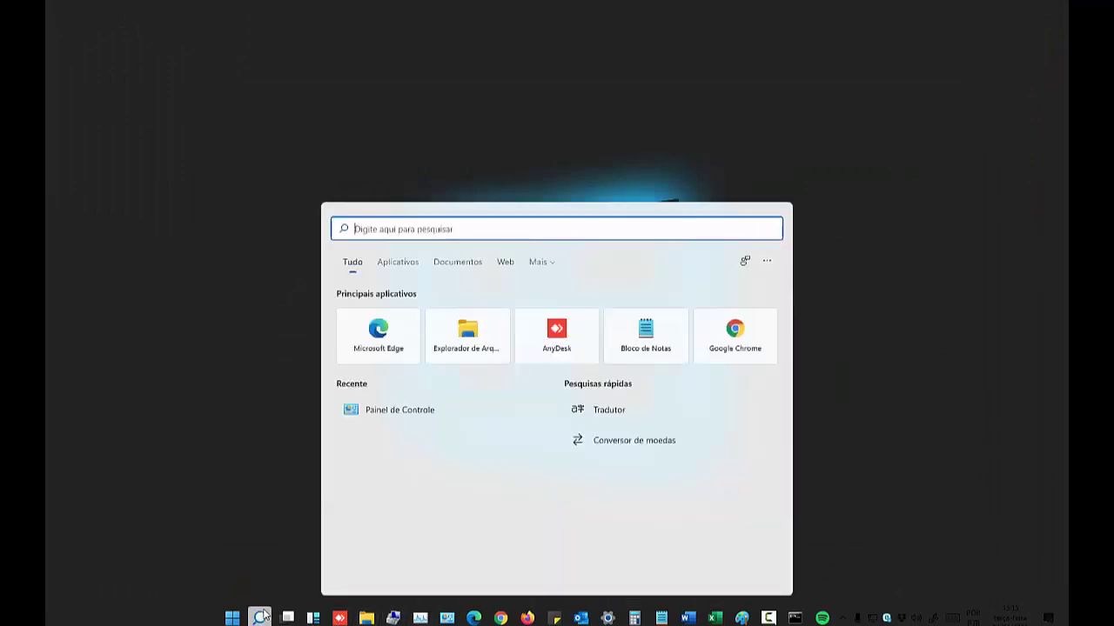
{"action": "type", "text": "dx"}
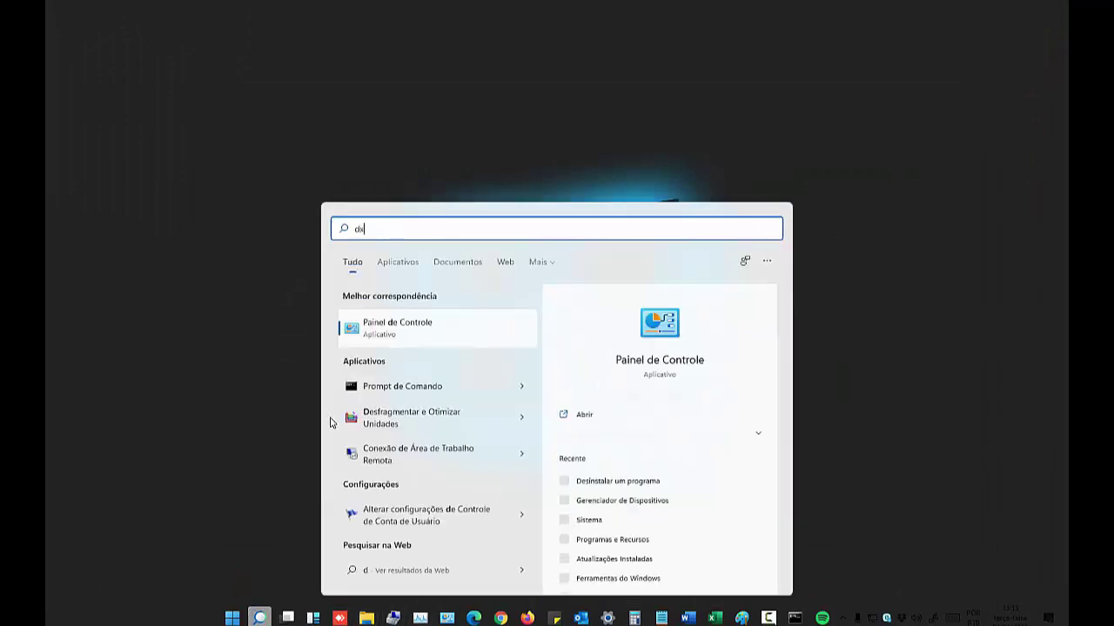
{"action": "type", "text": "diag"}
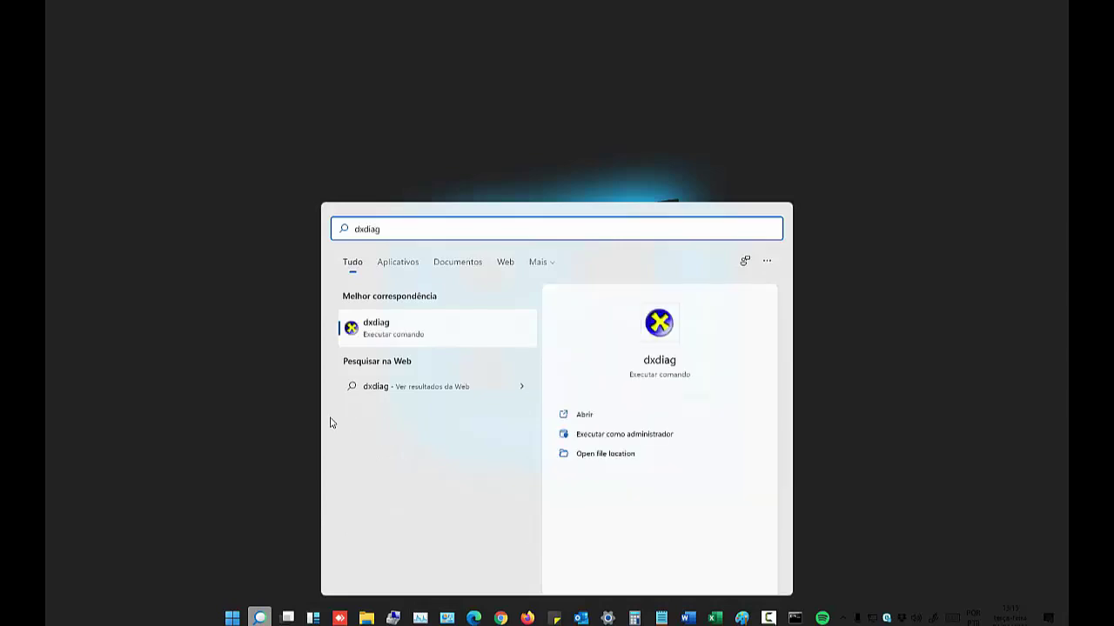
{"action": "key", "text": "Return"}
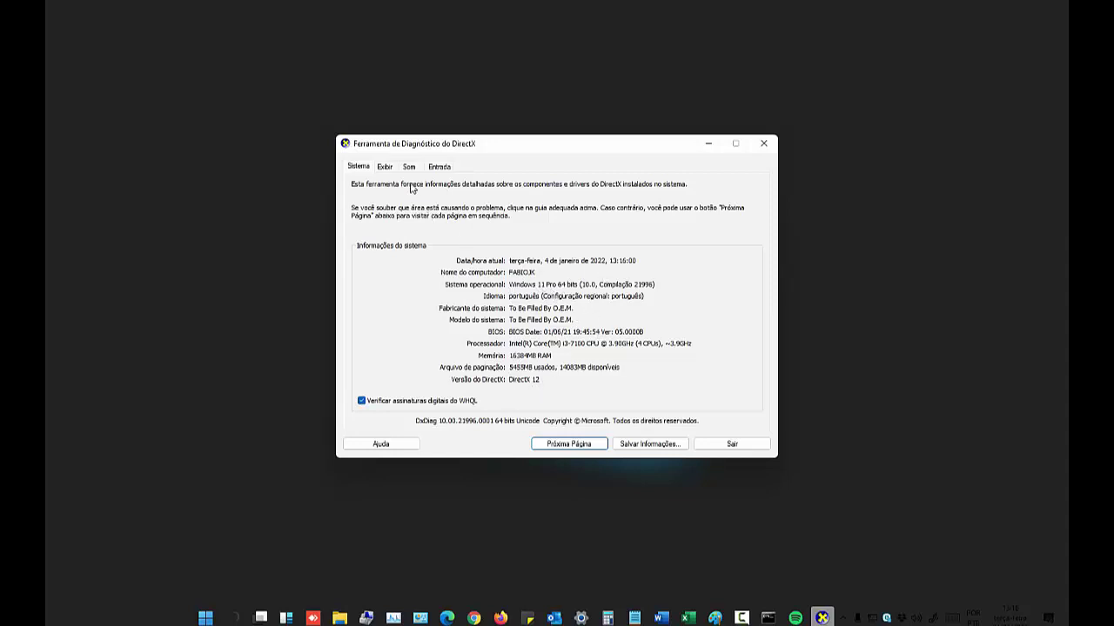
{"action": "left_click", "coordinate": [385, 166]}
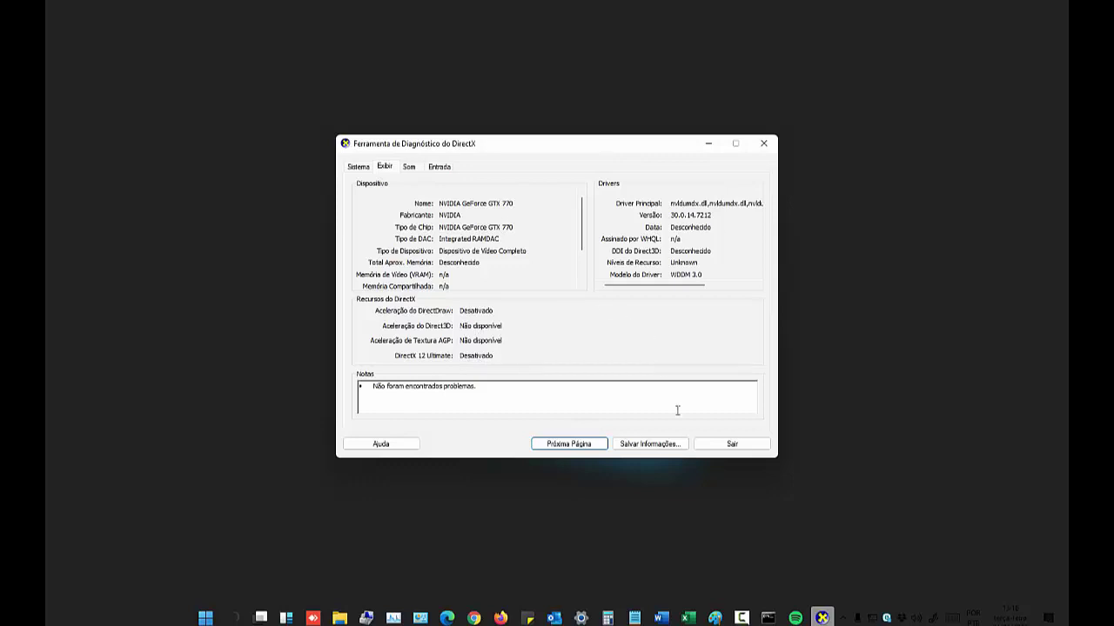
{"action": "left_click", "coordinate": [769, 145]}
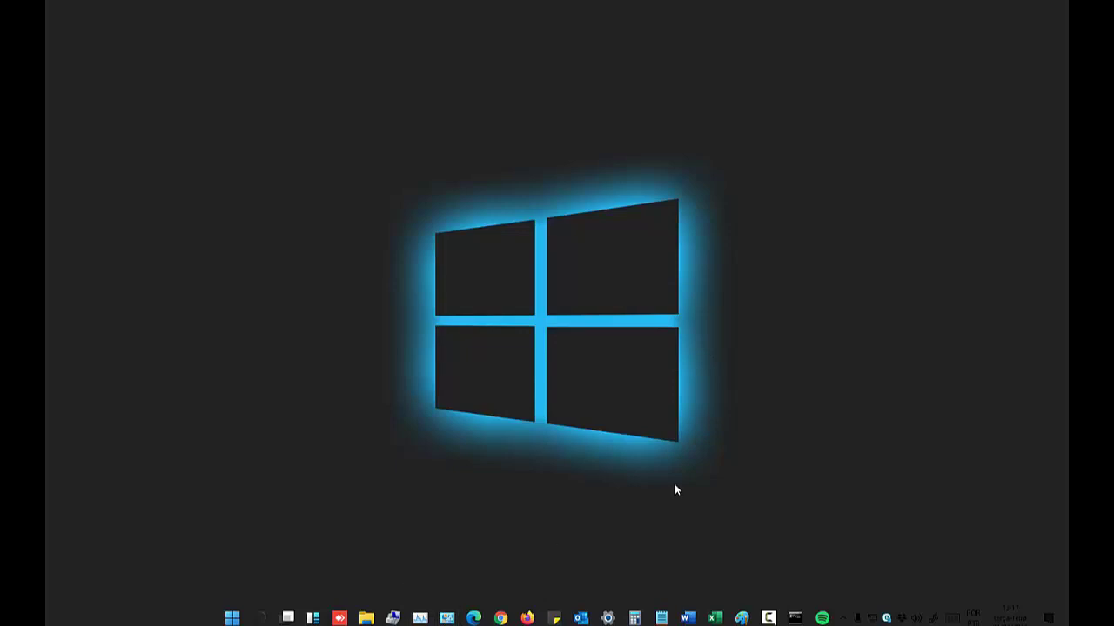
Open the Control Panel by searching for "painel" and go to its list of installed programs for uninstalling.
{"action": "left_click", "coordinate": [261, 617]}
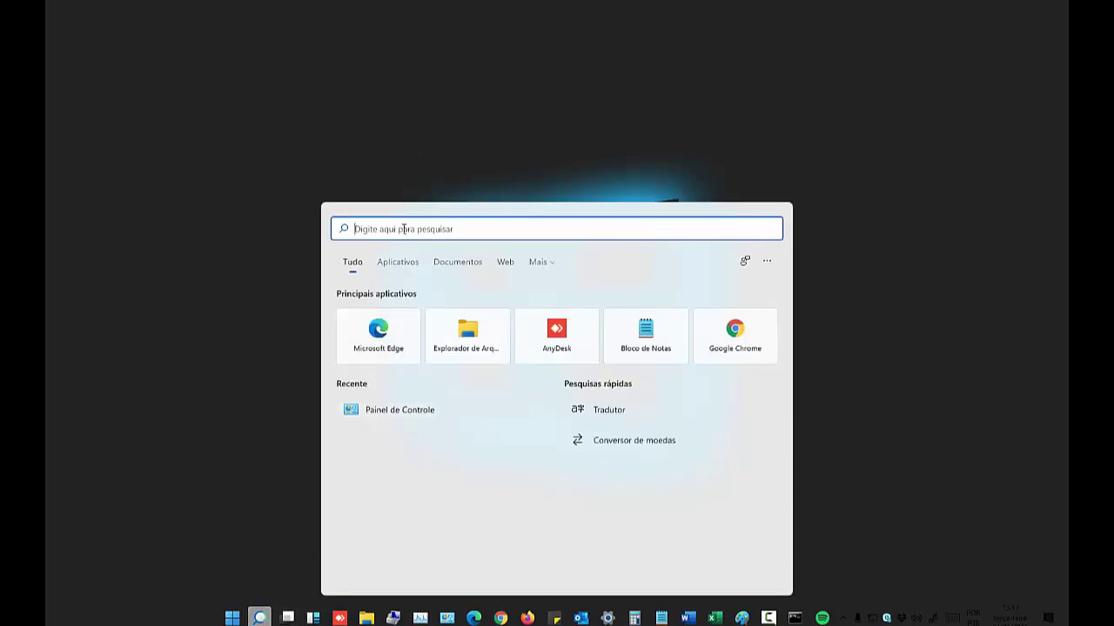
{"action": "type", "text": "pa"}
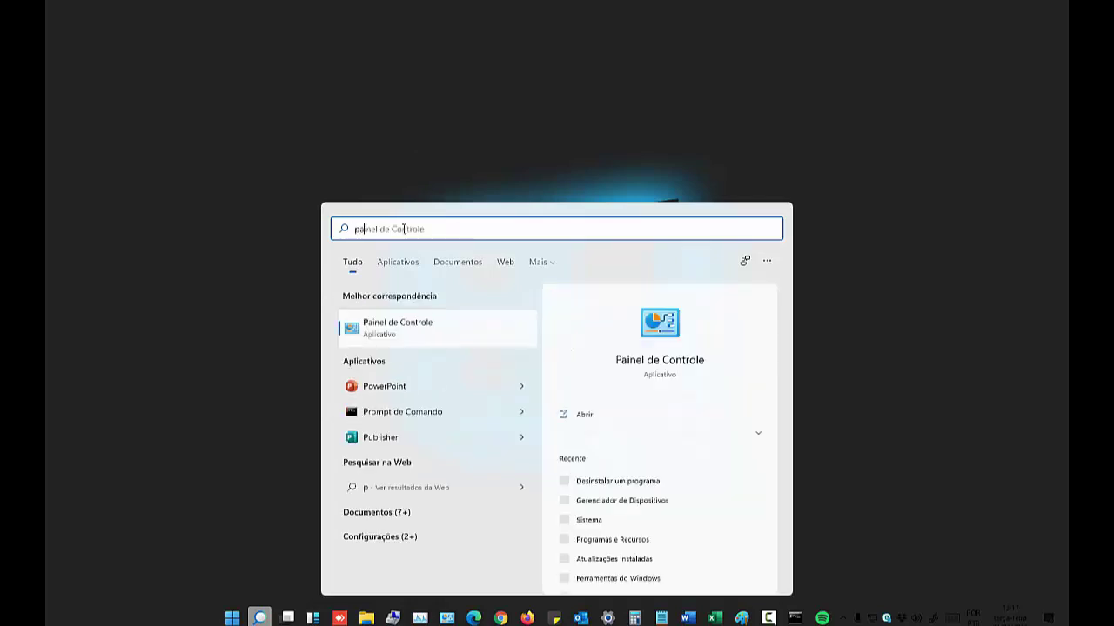
{"action": "type", "text": "inel"}
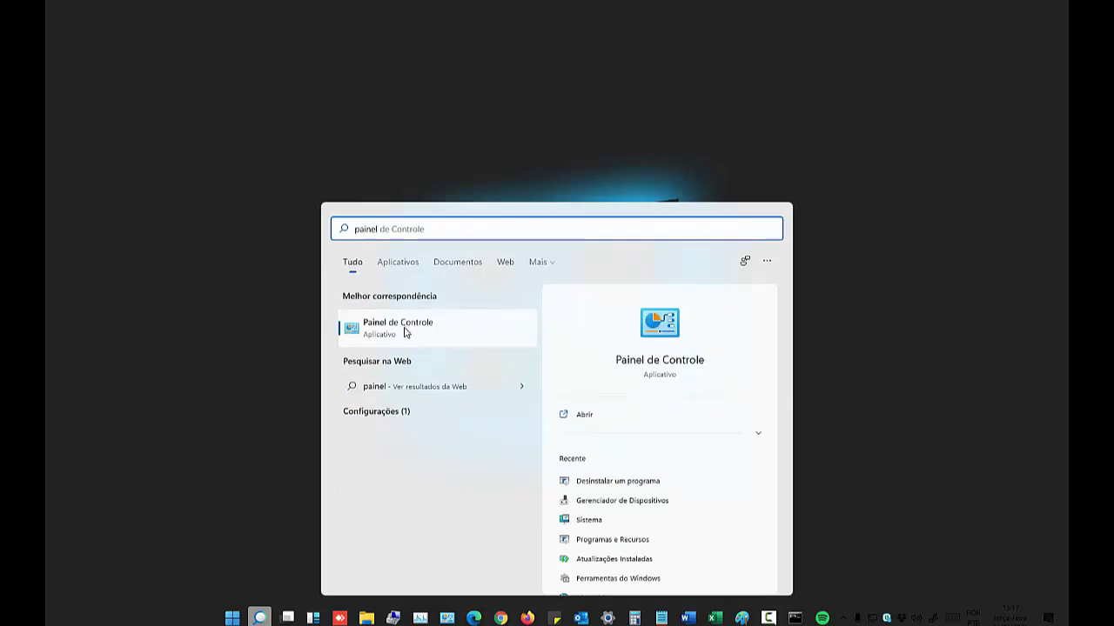
{"action": "left_click", "coordinate": [404, 329]}
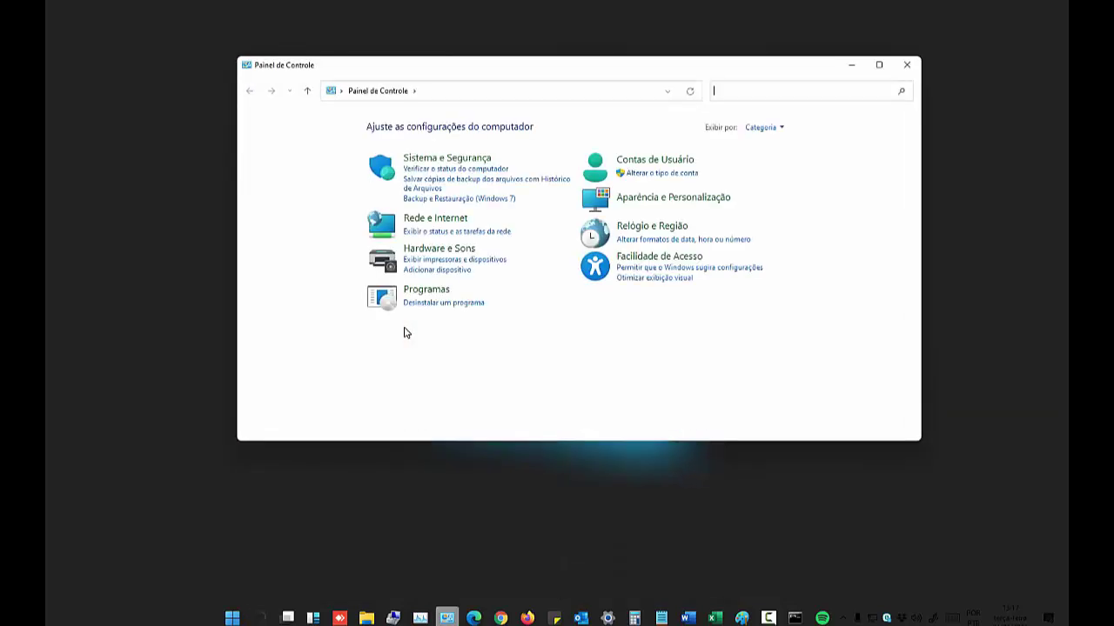
{"action": "left_click", "coordinate": [449, 304]}
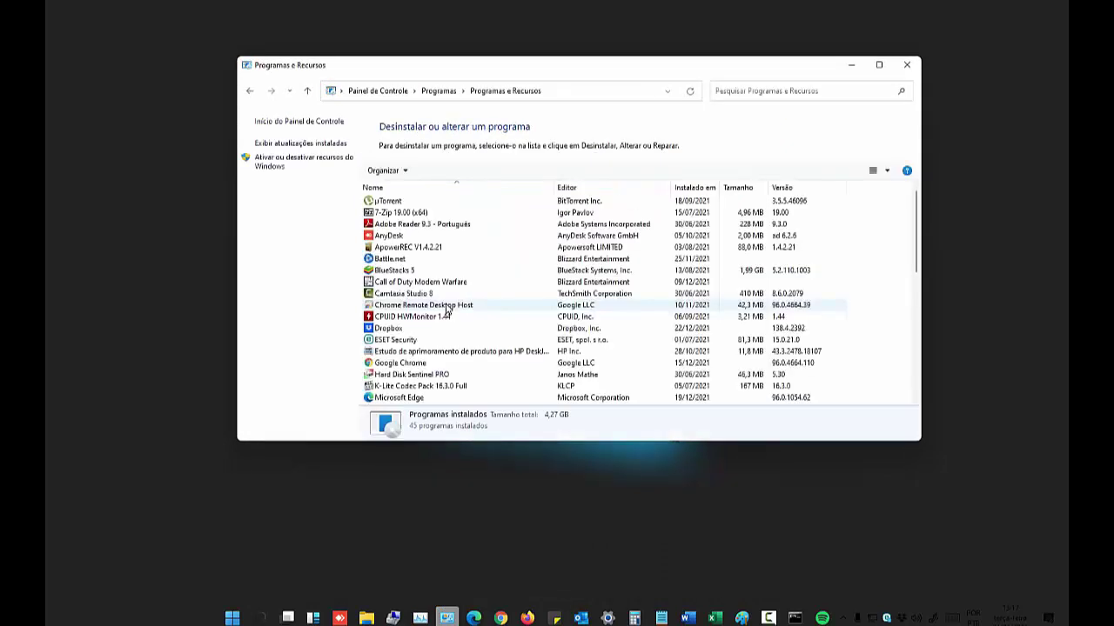
Open the Windows features dialog and expand Legacy Components to show the DirectPlay option.
{"action": "left_click", "coordinate": [278, 168]}
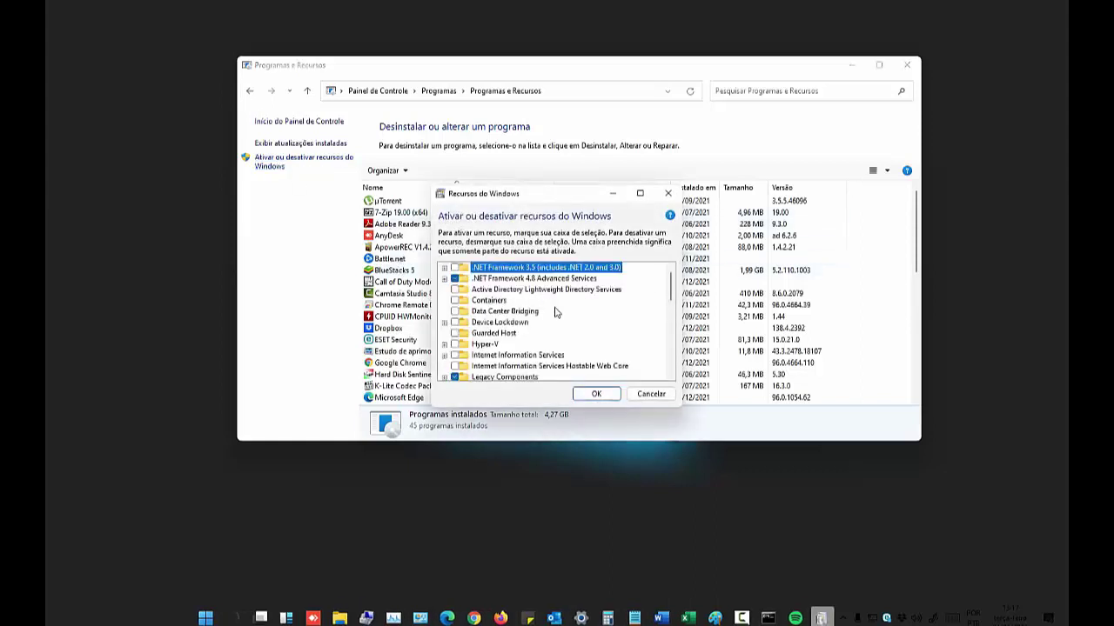
{"action": "scroll", "coordinate": [550, 315], "scroll_direction": "down", "scroll_amount": 1}
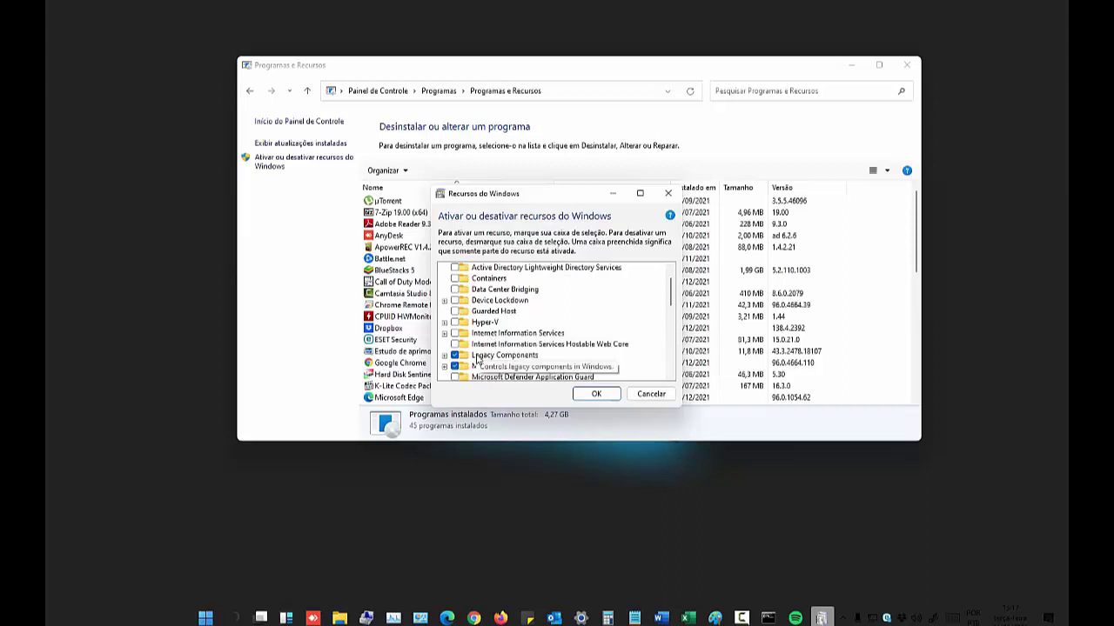
{"action": "scroll", "coordinate": [478, 356], "scroll_direction": "down", "scroll_amount": 1}
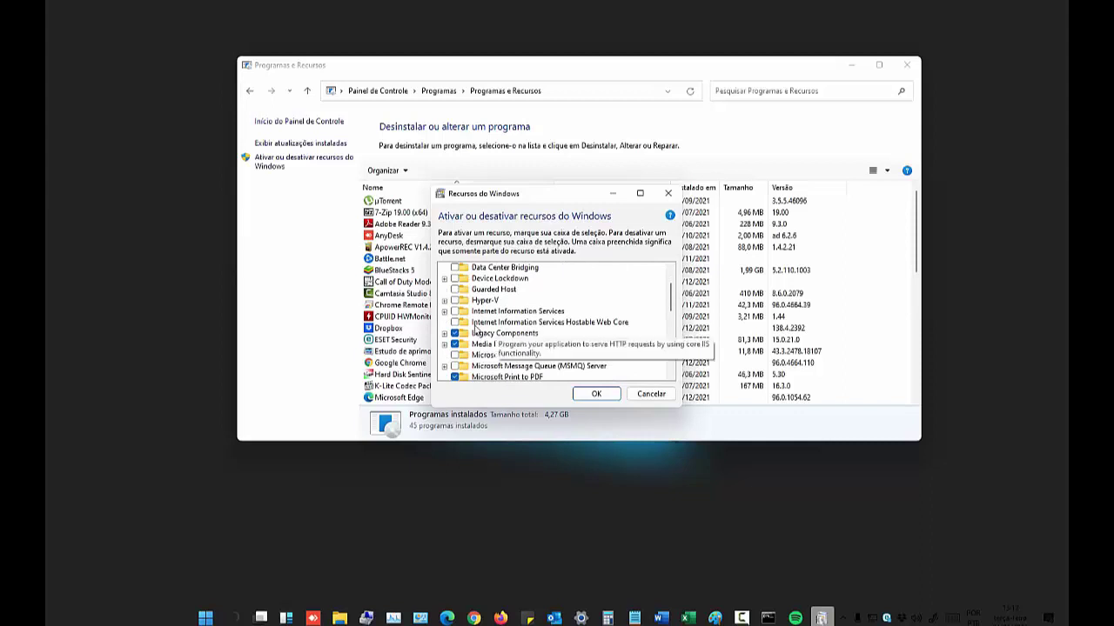
{"action": "left_click", "coordinate": [445, 334]}
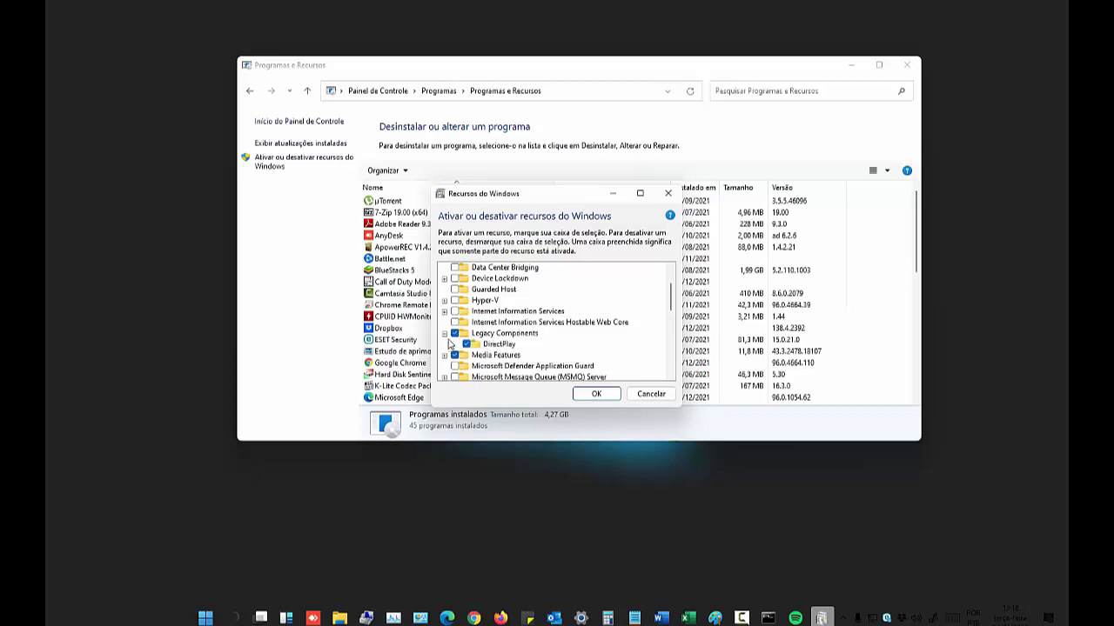
{"action": "left_click", "coordinate": [445, 334]}
{"action": "left_click", "coordinate": [444, 334]}
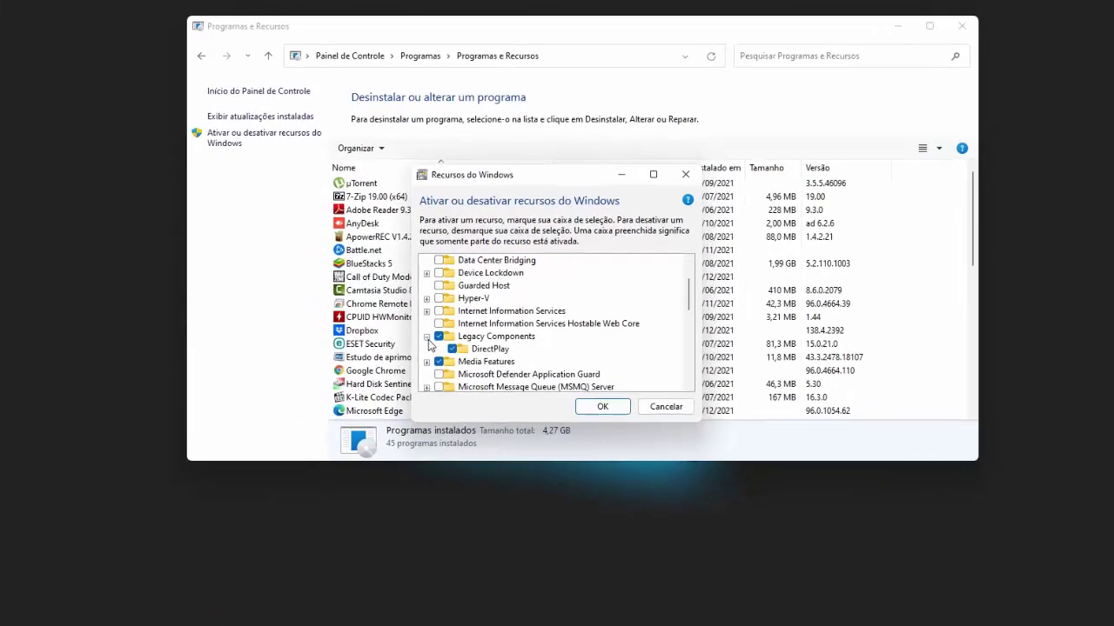
Turn Legacy Components off and back on with DirectPlay included, confirm the Windows features, and close the Programs and Features window.
{"action": "left_click", "coordinate": [445, 334]}
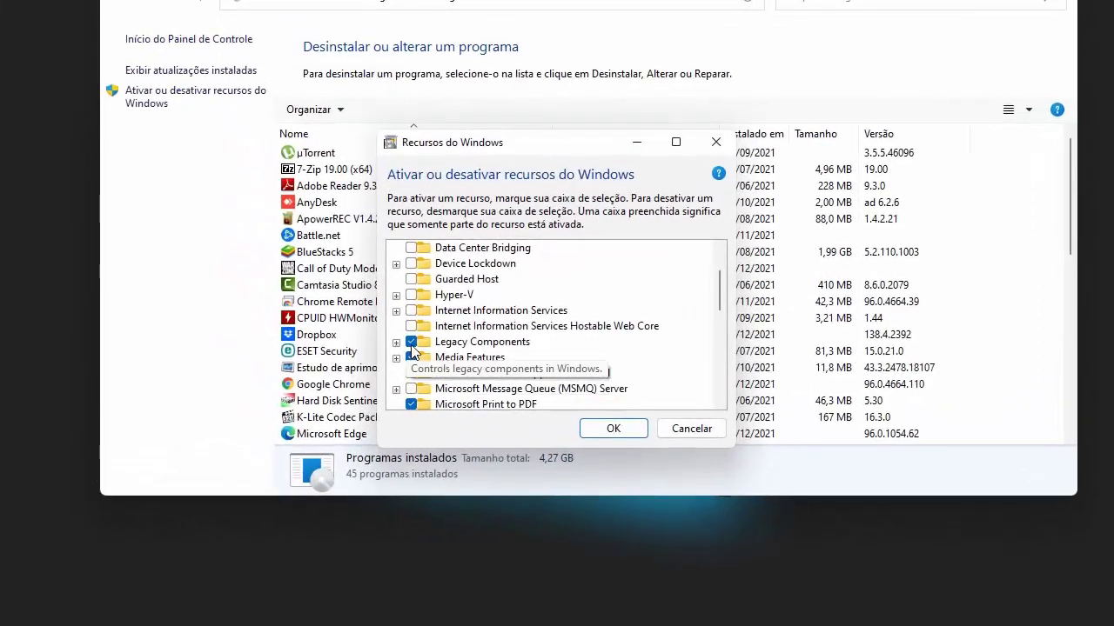
{"action": "left_click", "coordinate": [412, 344]}
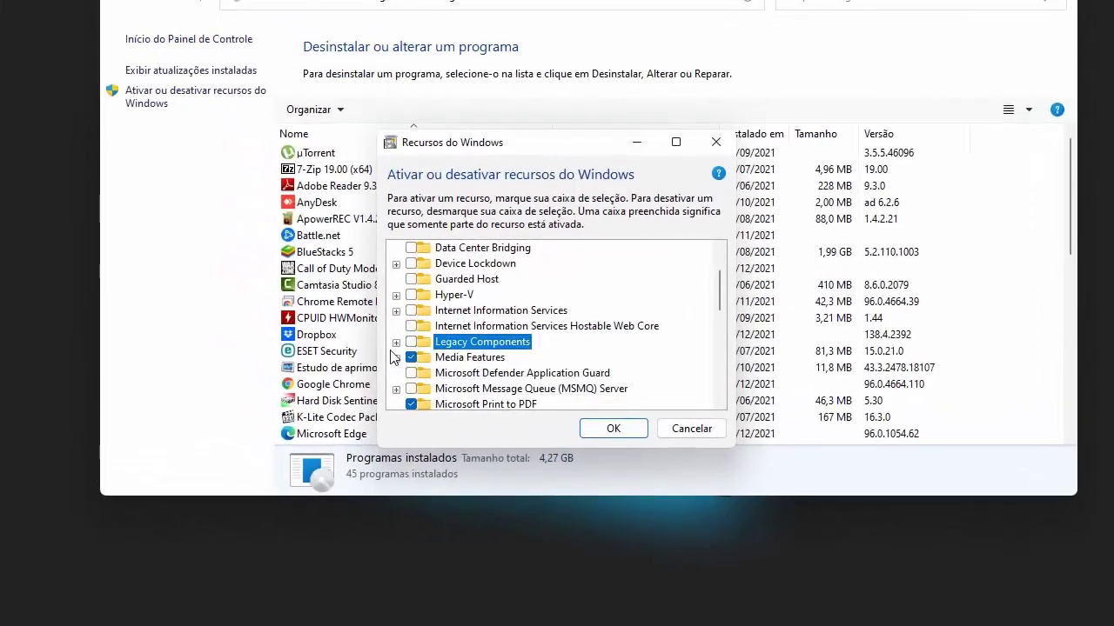
{"action": "left_click", "coordinate": [397, 342]}
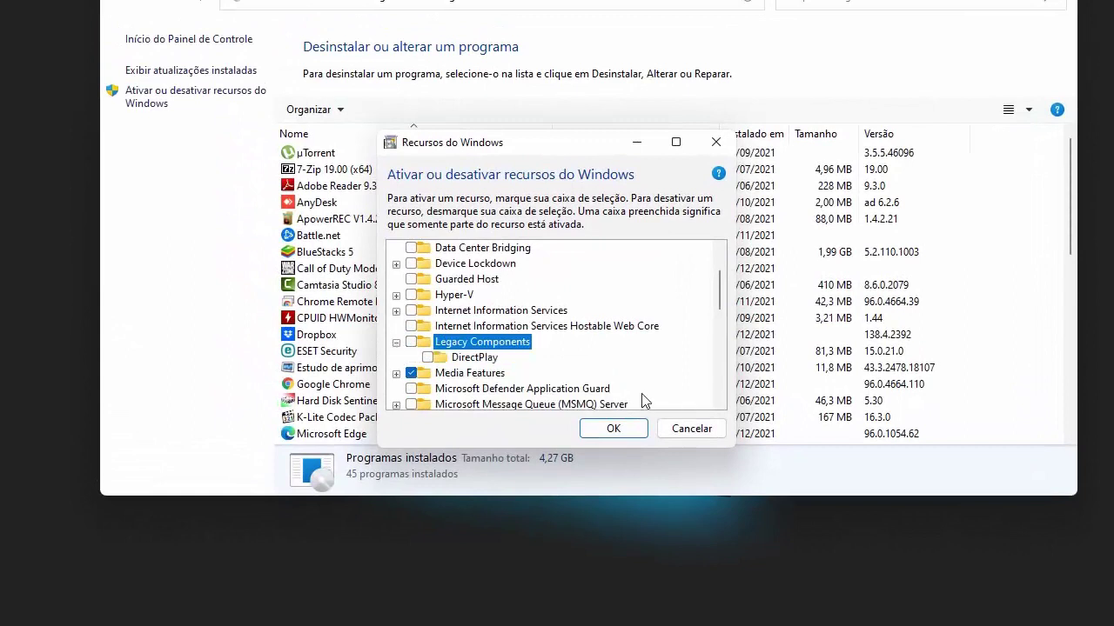
{"action": "left_click", "coordinate": [411, 342]}
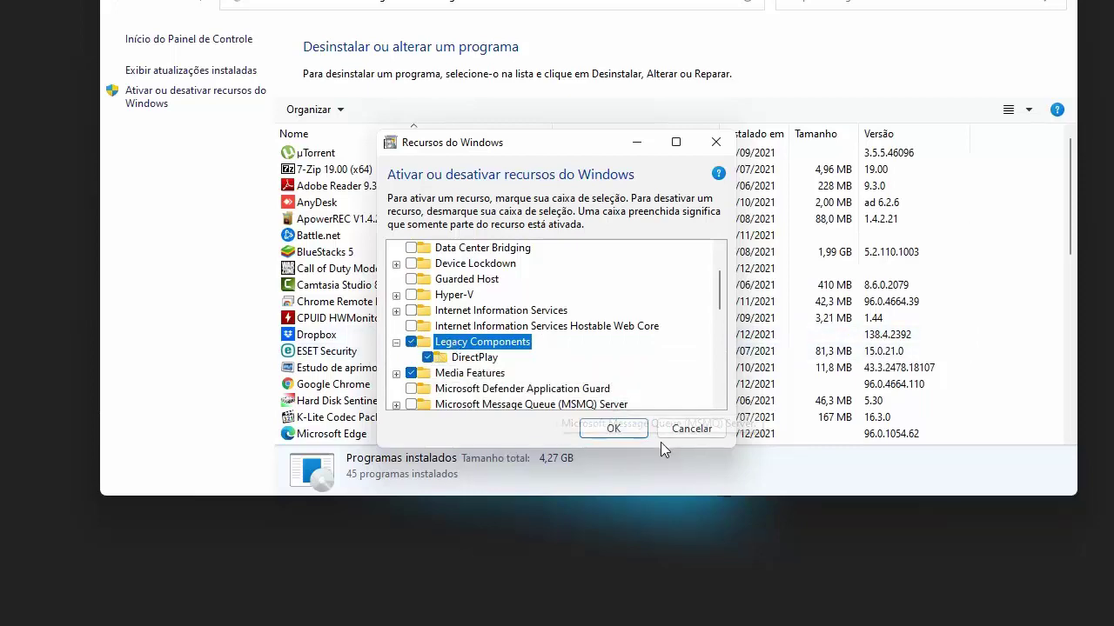
{"action": "left_click", "coordinate": [628, 430]}
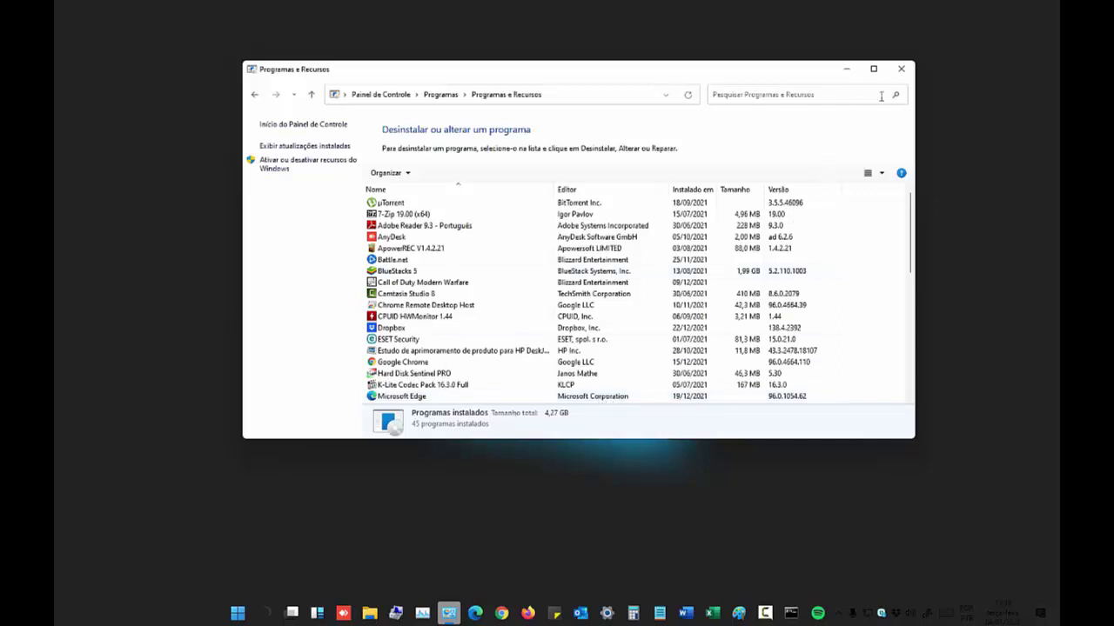
{"action": "left_click", "coordinate": [902, 69]}
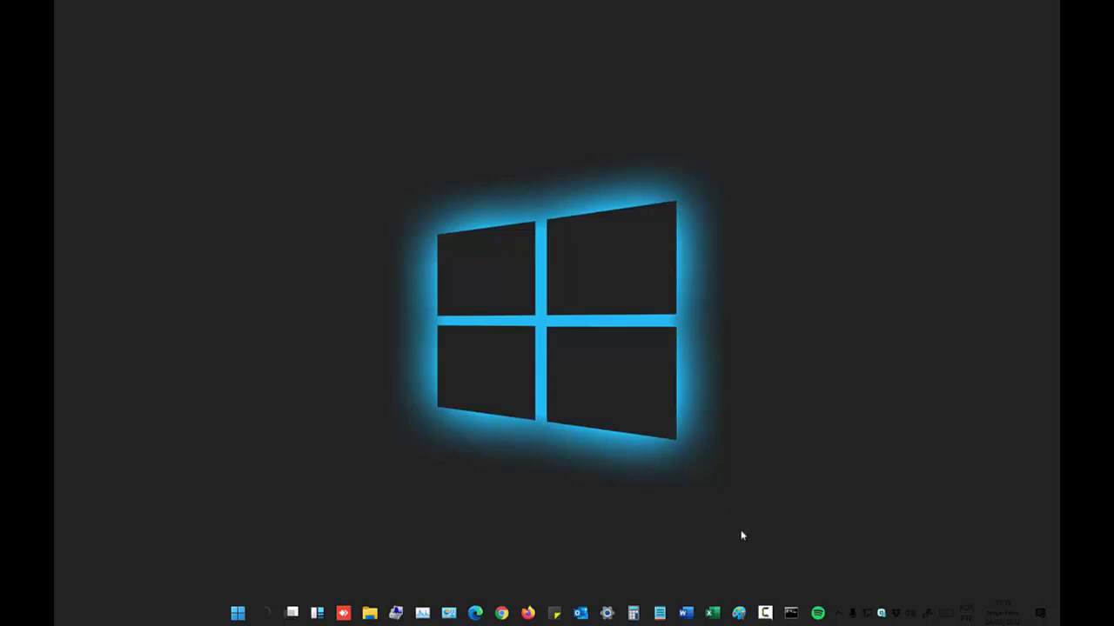
Search Windows for "batt" and launch the Battle.net application.
{"action": "left_click", "coordinate": [840, 614]}
{"action": "left_click", "coordinate": [922, 497]}
{"action": "left_click", "coordinate": [264, 614]}
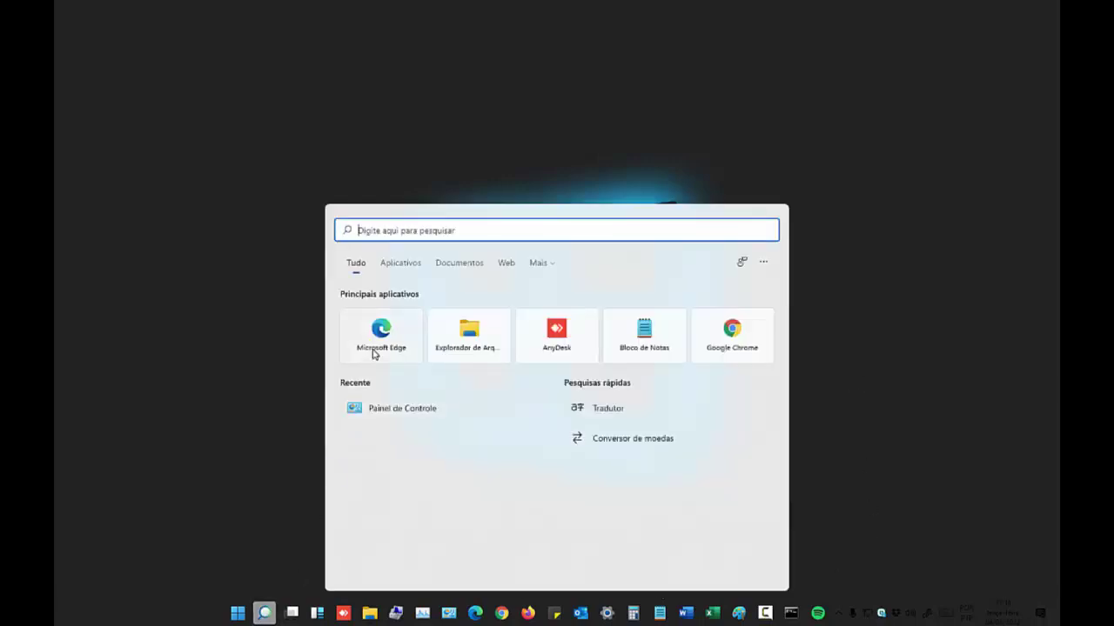
{"action": "type", "text": "batt"}
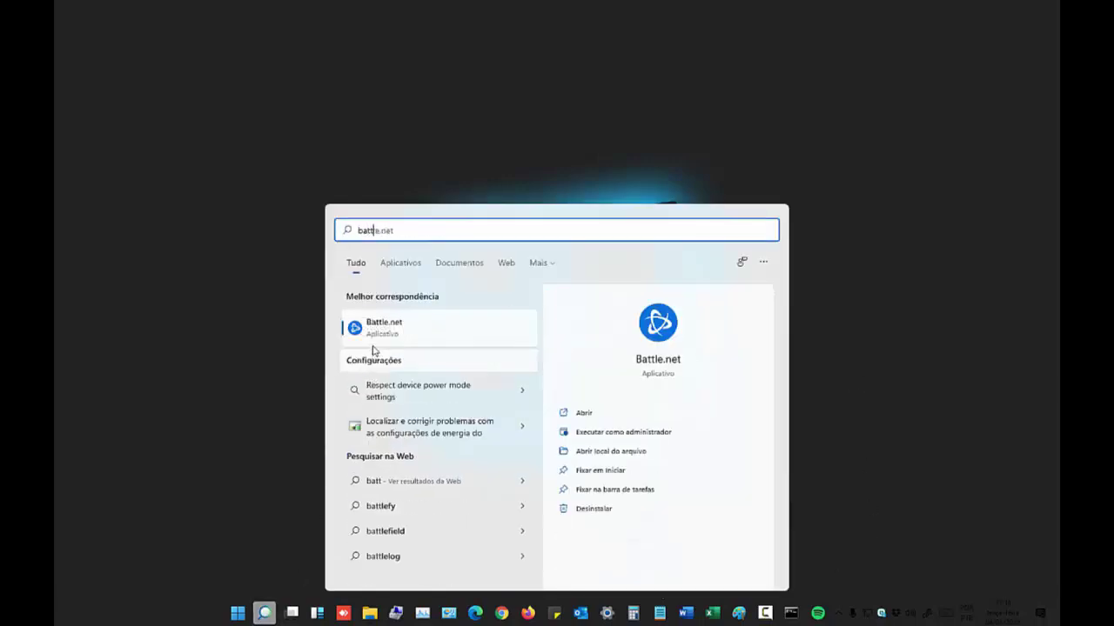
{"action": "left_click", "coordinate": [377, 331]}
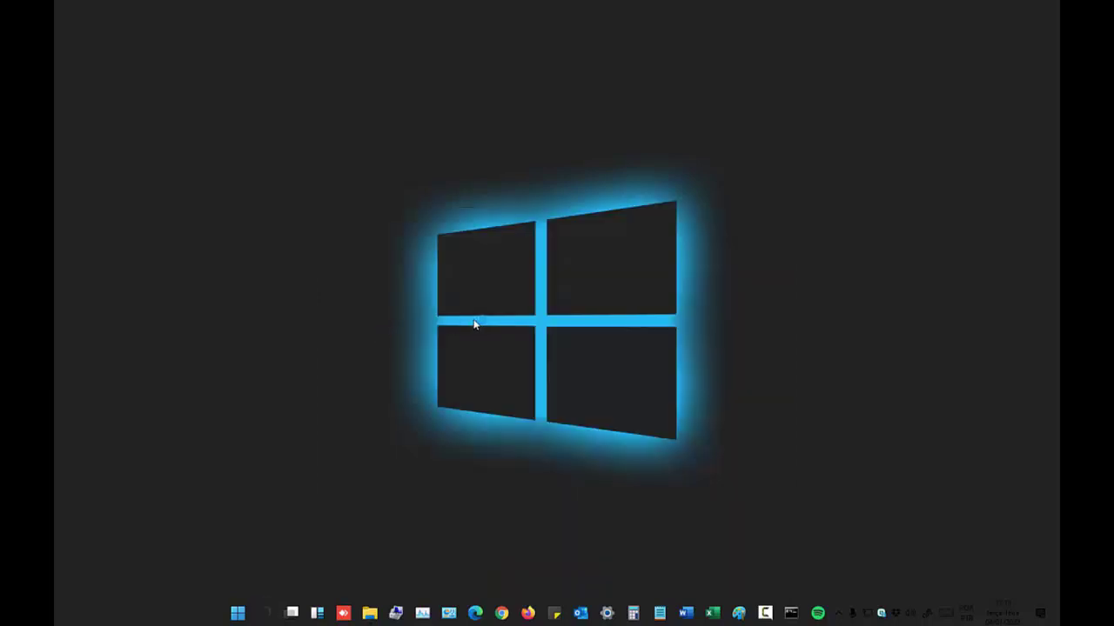